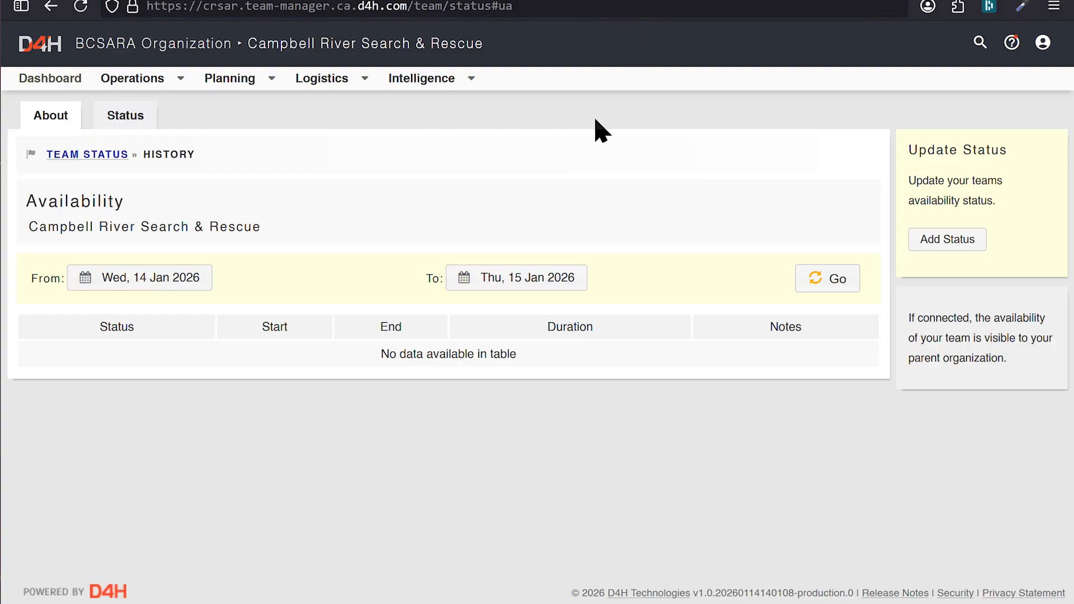
# Open the Personal Access Tokens page from the D4H account management area.
pyautogui.click(1043, 47)
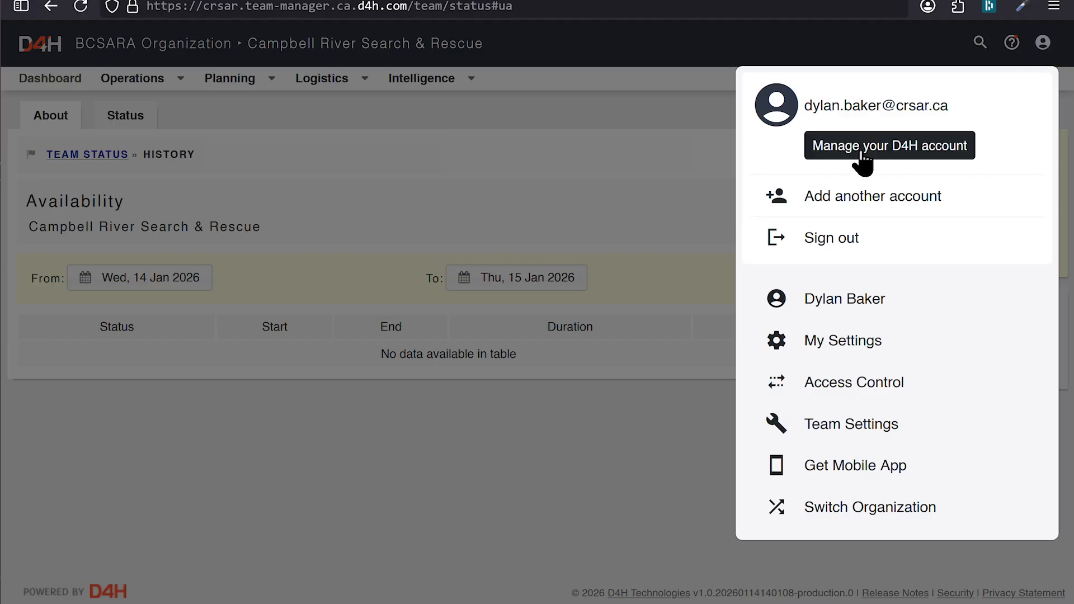
pyautogui.click(930, 155)
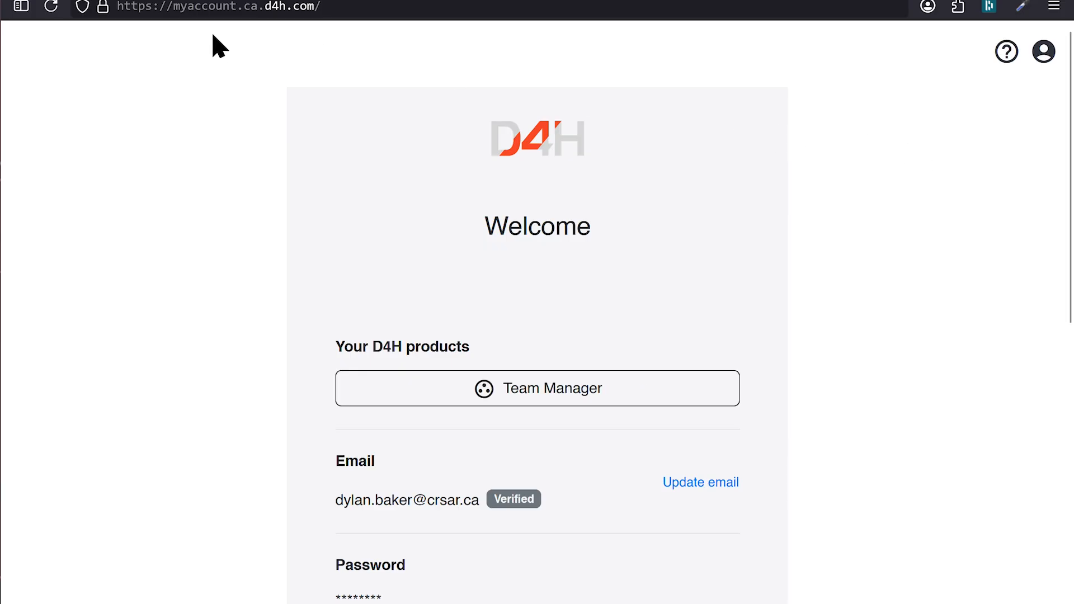
pyautogui.click(1043, 60)
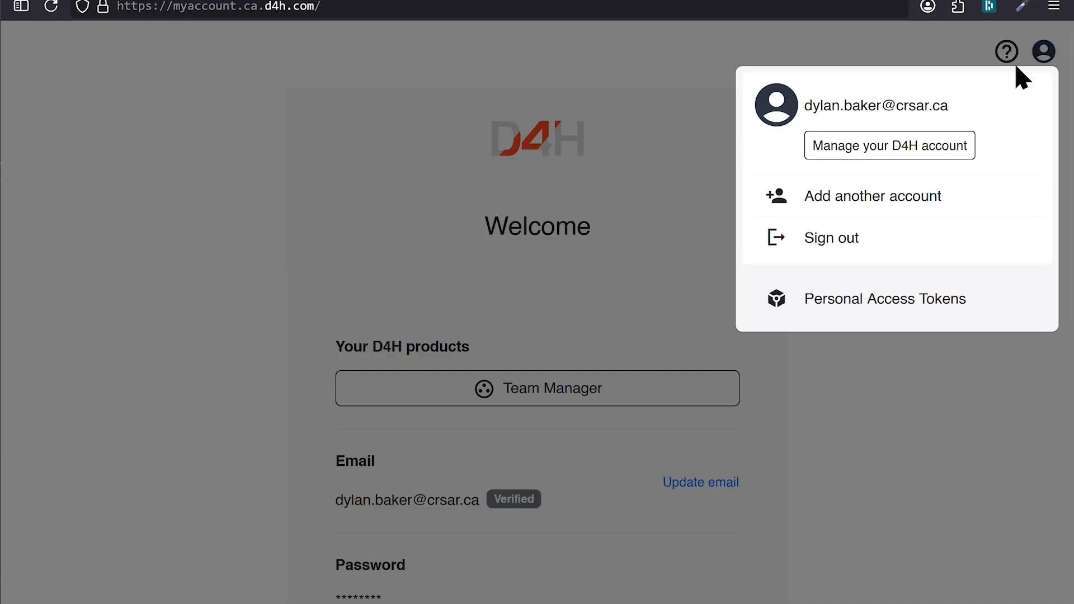
pyautogui.click(919, 309)
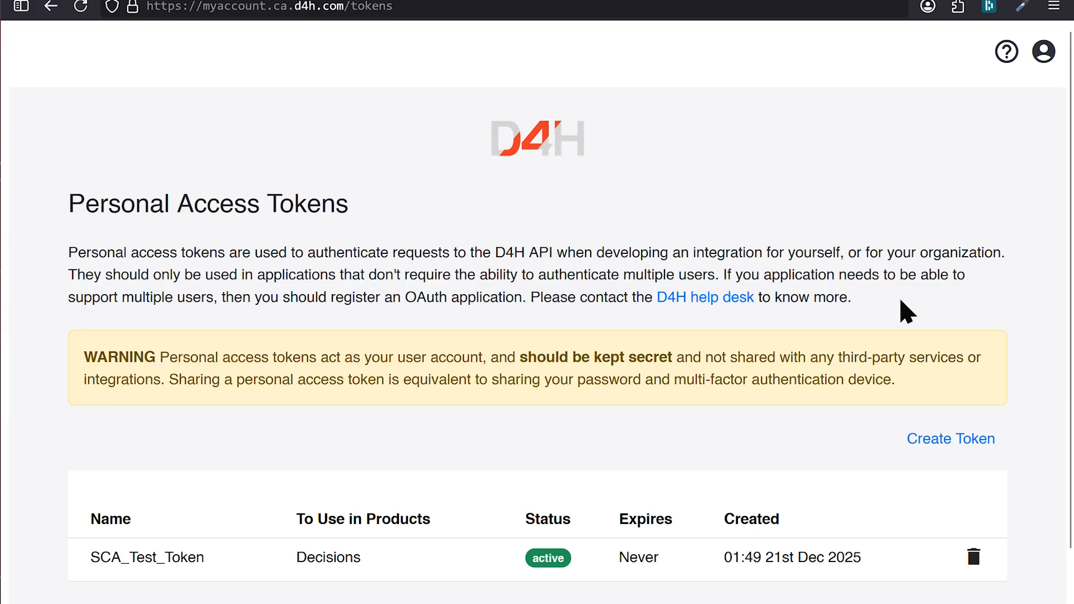
# Begin a new personal access token and name it "I'm going to delete this immediately".
pyautogui.scroll(-2, 906, 310)
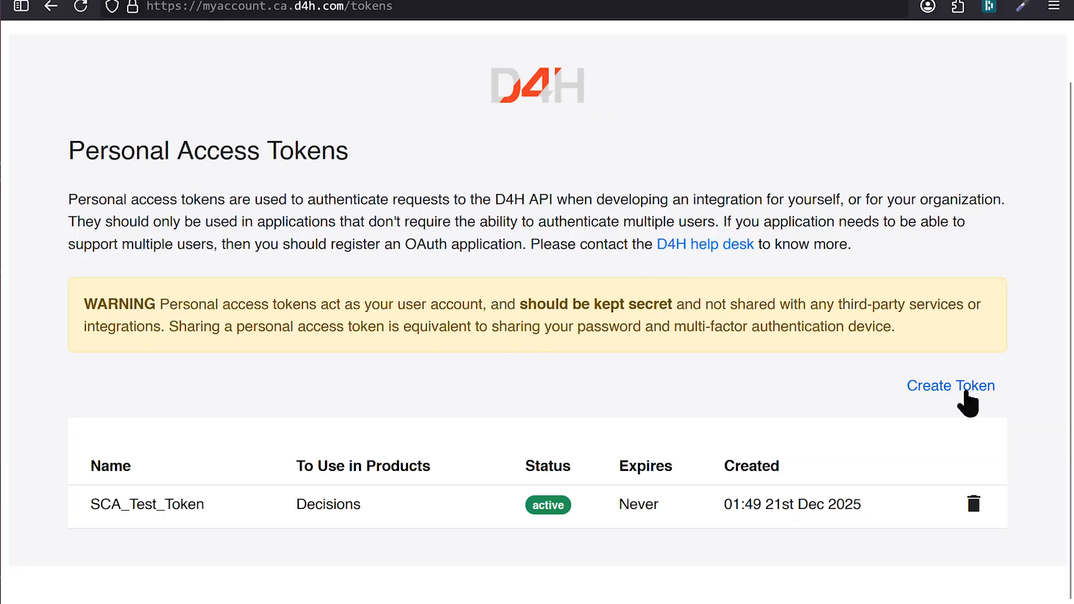
pyautogui.click(948, 389)
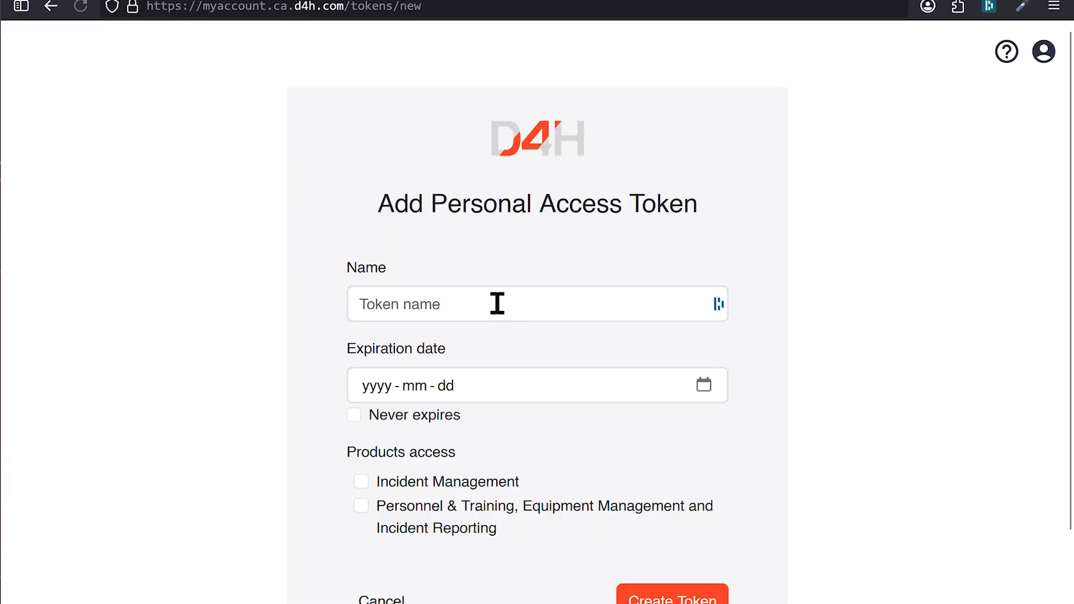
pyautogui.click(491, 300)
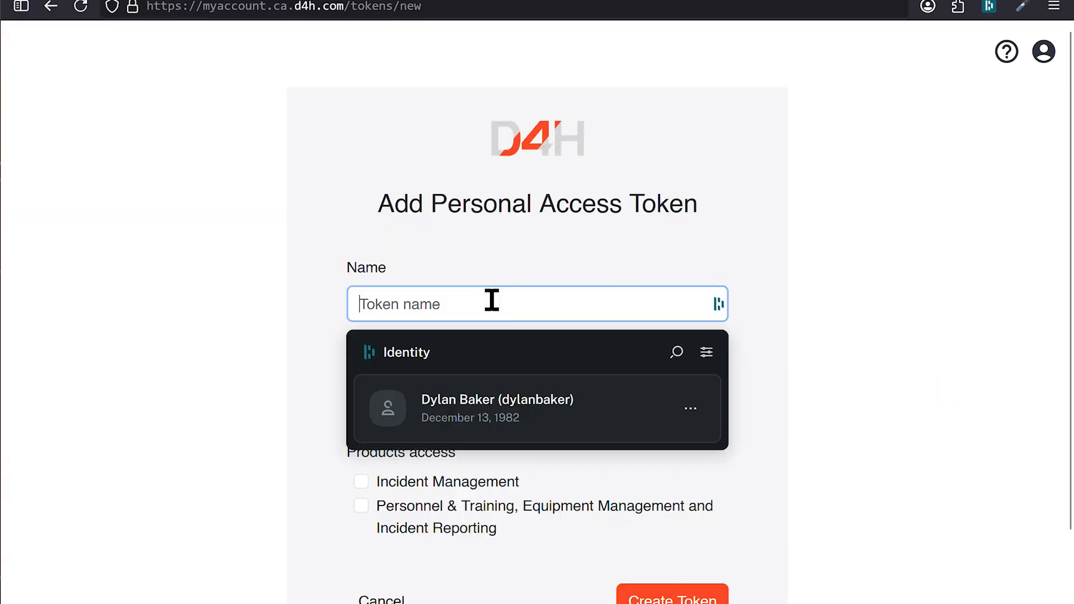
pyautogui.write("I'm giong")
pyautogui.press('BackSpace')
pyautogui.press('BackSpace')
pyautogui.press('BackSpace')
pyautogui.press('BackSpace')
pyautogui.write('g')
pyautogui.press('BackSpace')
pyautogui.write('oing to delete this immediately')
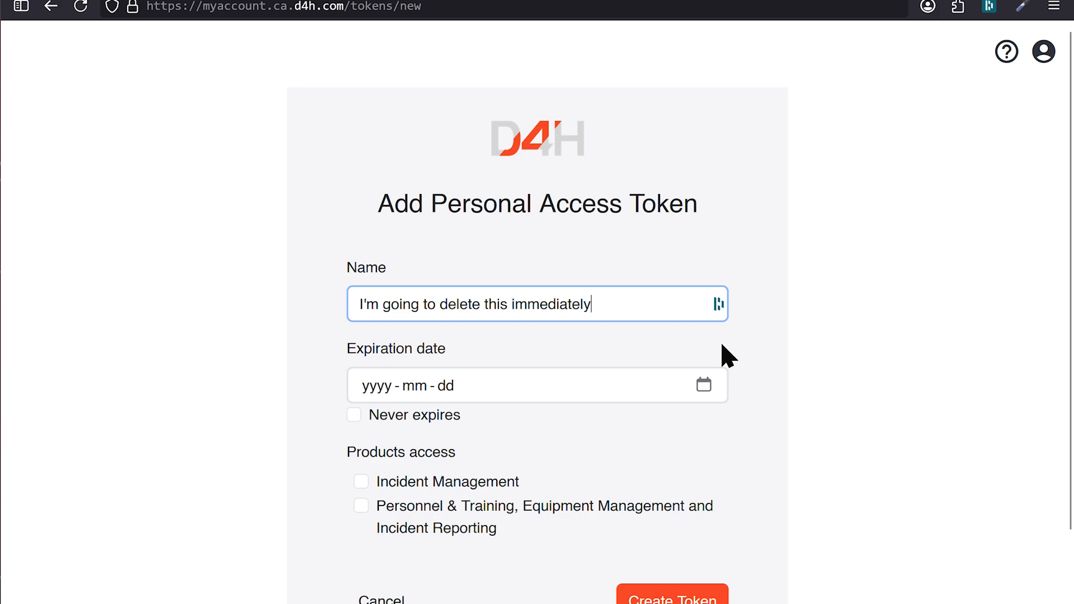
# Set the token to never expire, grant it Personnel & Training, Equipment Management and Incident Reporting access, and create it.
pyautogui.scroll(-2, 442, 392)
pyautogui.click(431, 341)
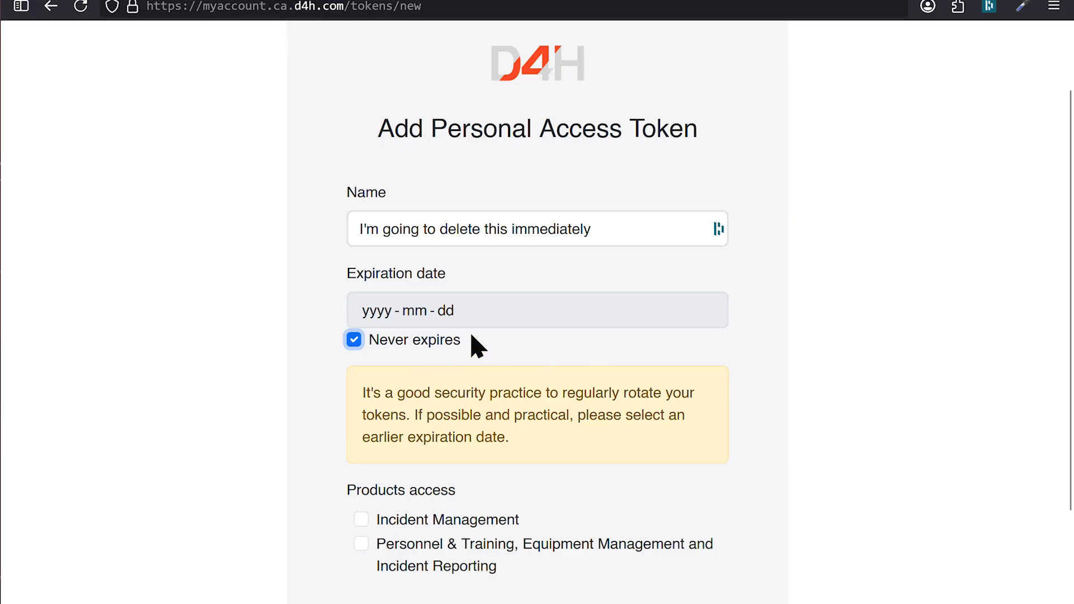
pyautogui.scroll(-2, 757, 421)
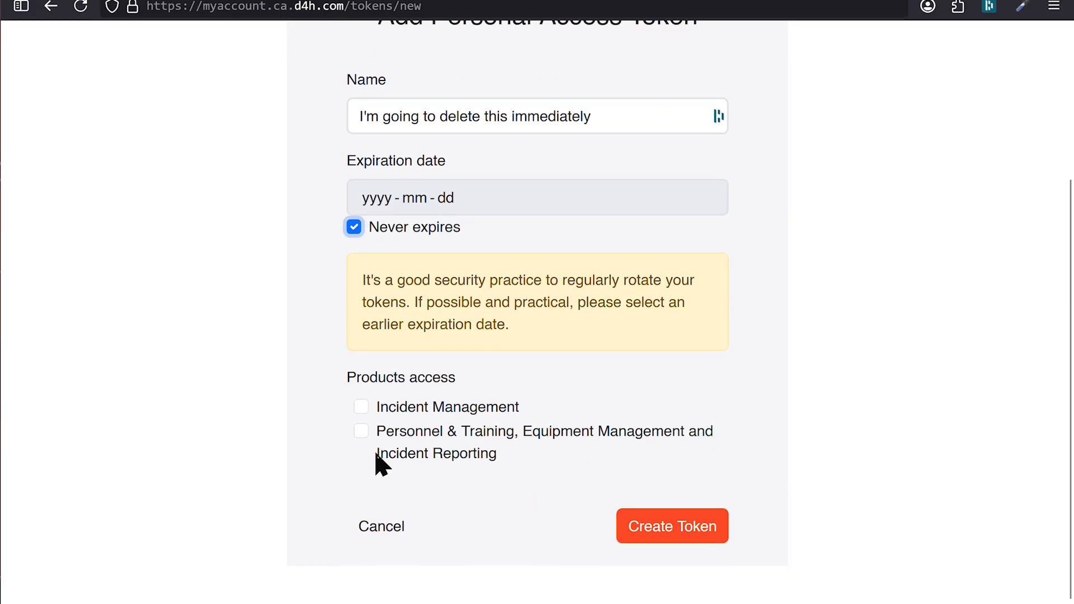
pyautogui.click(365, 437)
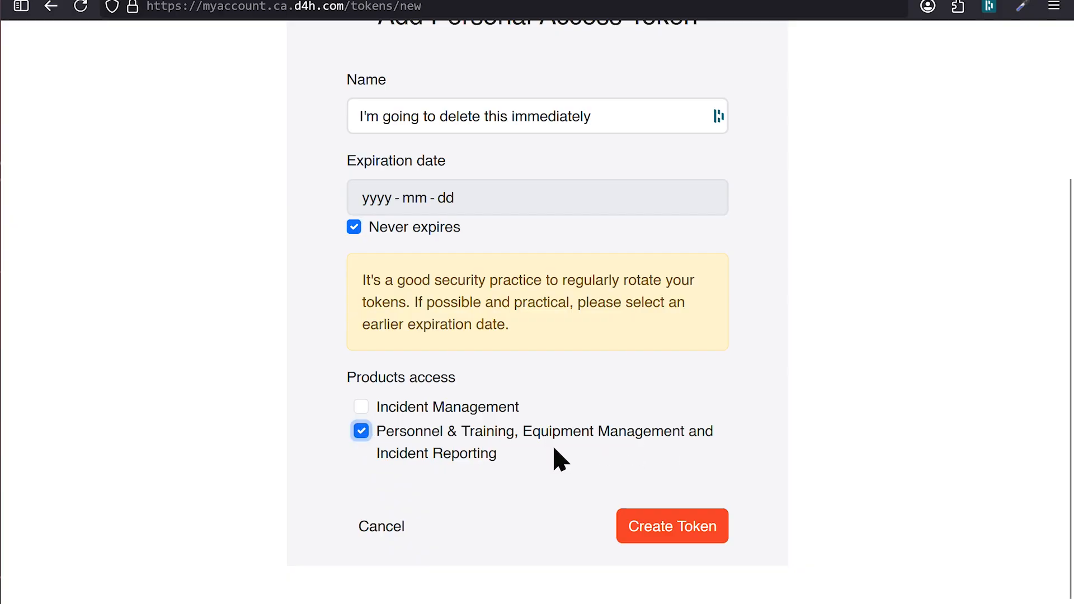
pyautogui.click(677, 538)
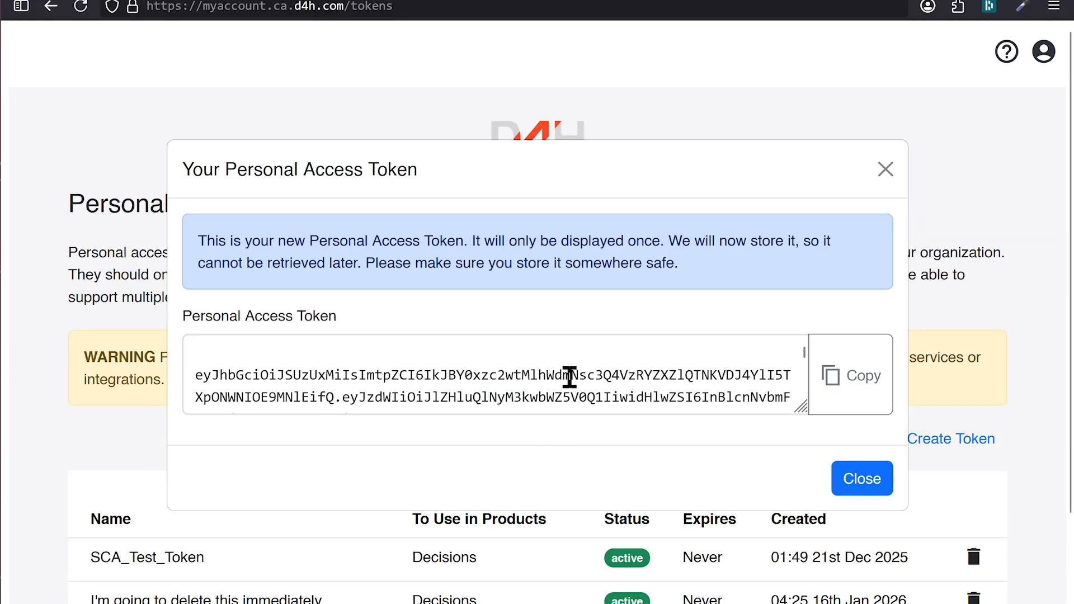
# Copy the newly generated personal access token.
pyautogui.scroll(-5, 563, 378)
pyautogui.scroll(5, 566, 378)
pyautogui.click(812, 393)
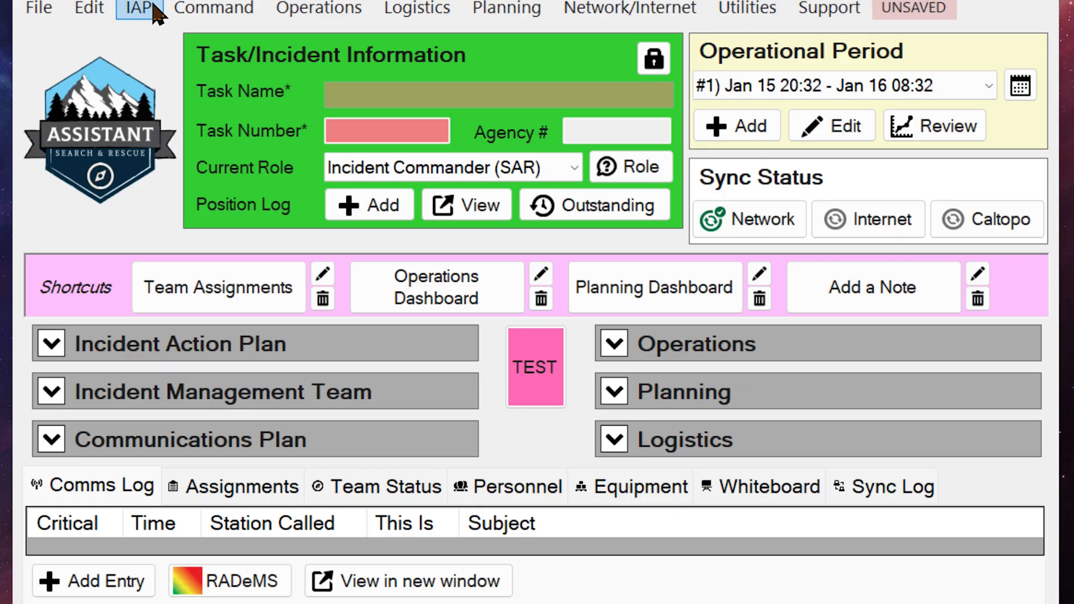
# Switch to the Search & Rescue Assistant app and paste the API key into the D4H connection settings' access key field.
pyautogui.click(100, 13)
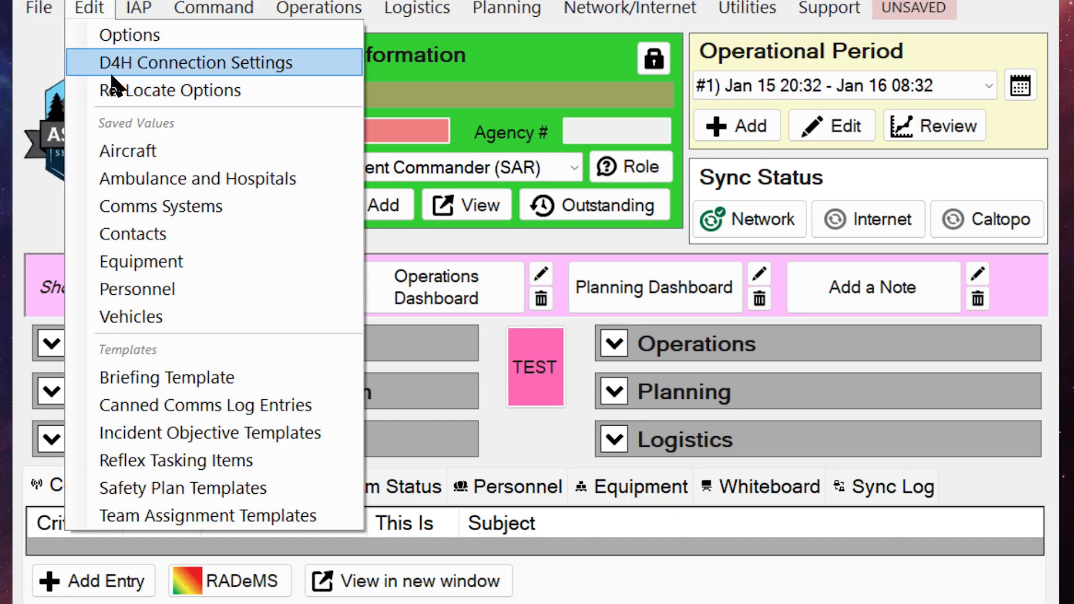
pyautogui.click(294, 65)
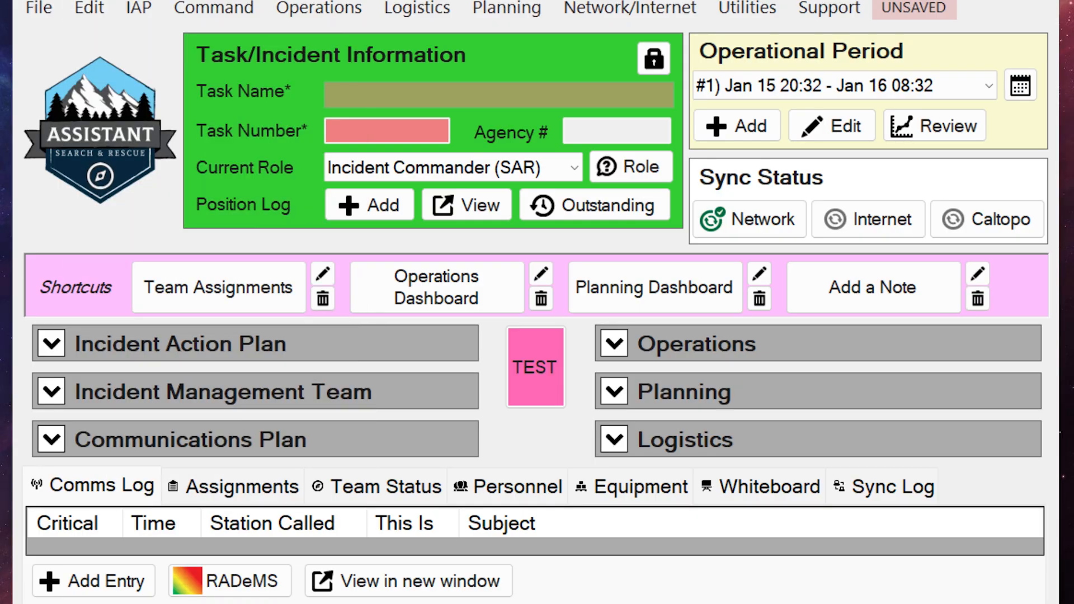
pyautogui.moveTo(744, 92); pyautogui.dragTo(676, 75)
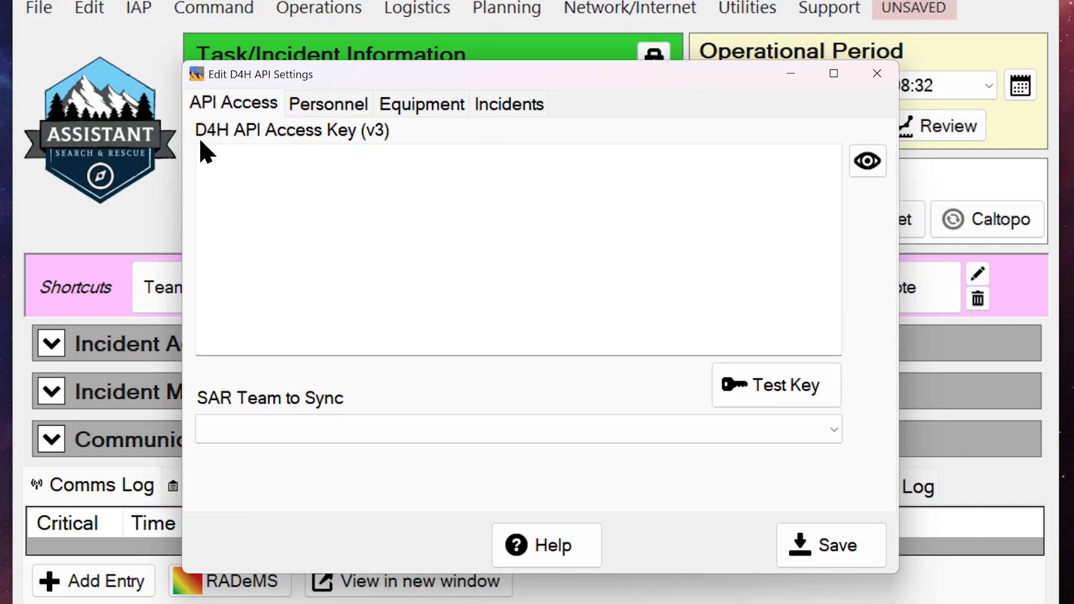
pyautogui.click(367, 192)
pyautogui.rightClick(324, 178)
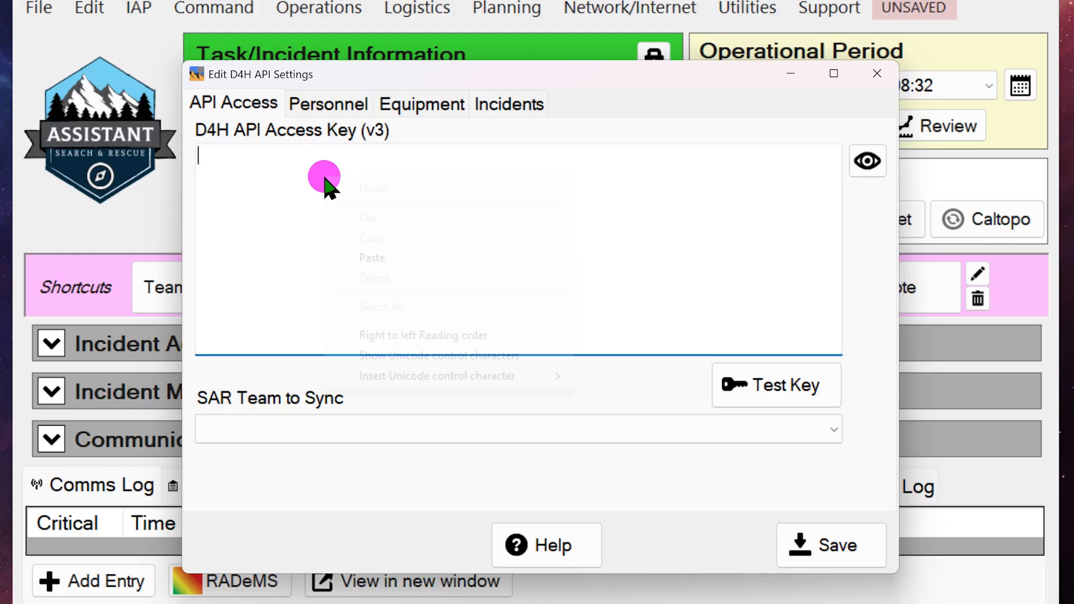
pyautogui.click(380, 258)
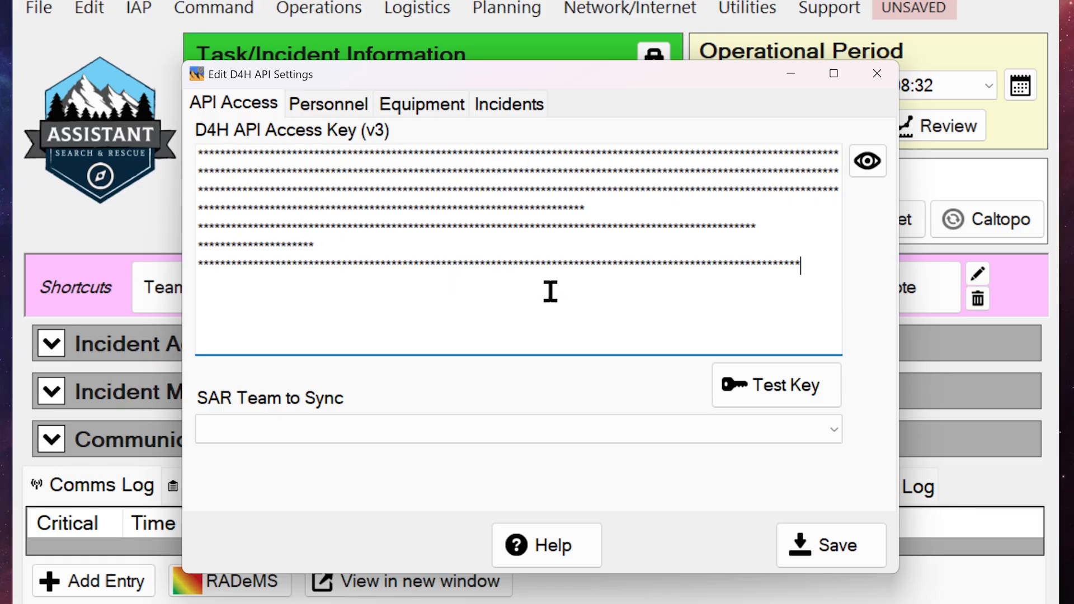
# Test the D4H API access key and choose DMS Testing as the SAR team to sync.
pyautogui.click(832, 393)
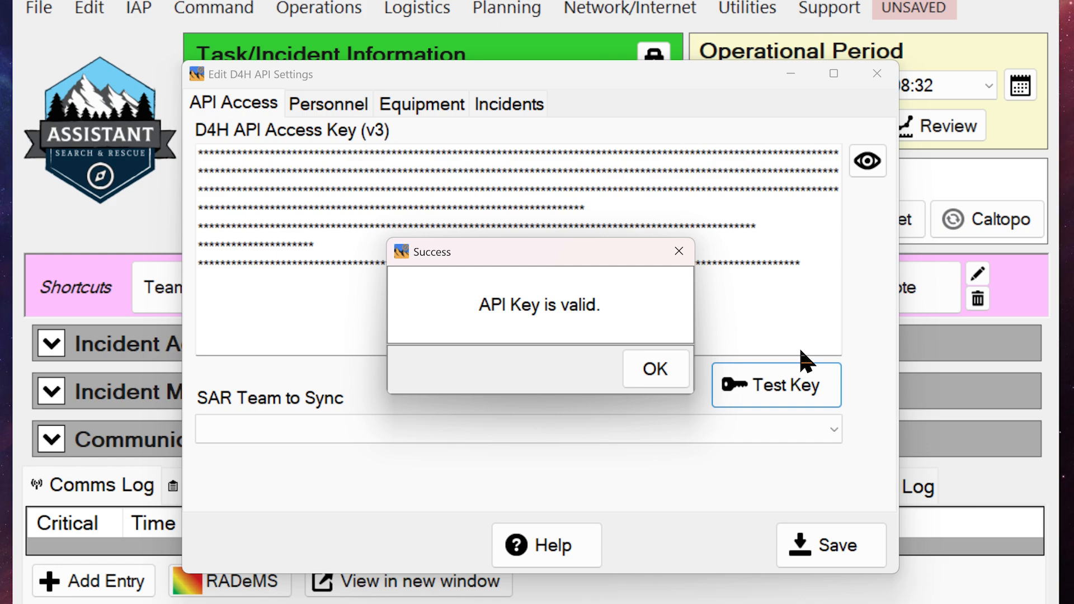
pyautogui.click(663, 370)
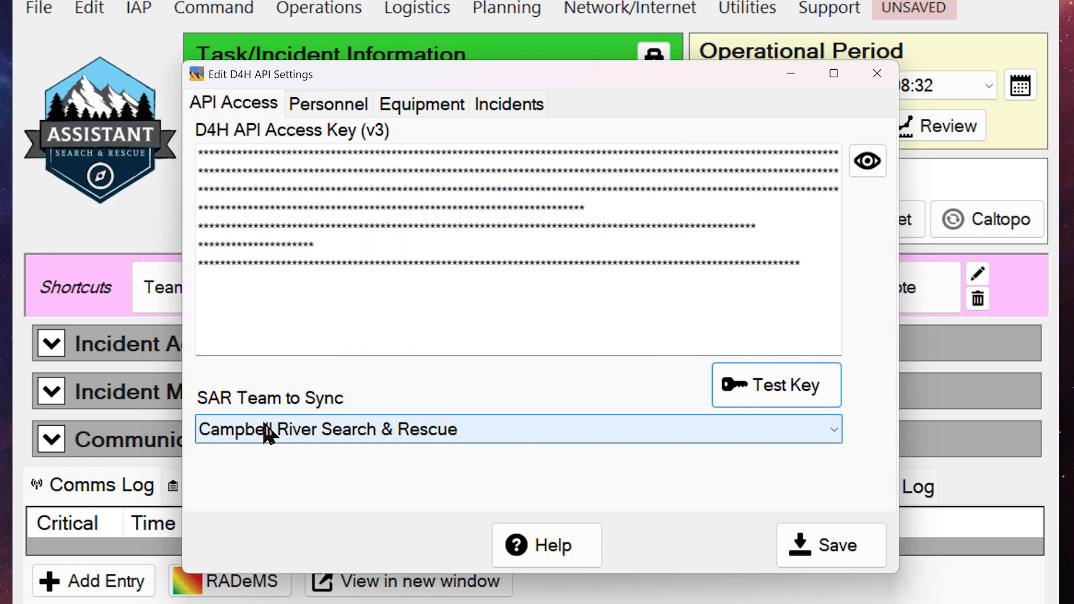
pyautogui.click(242, 433)
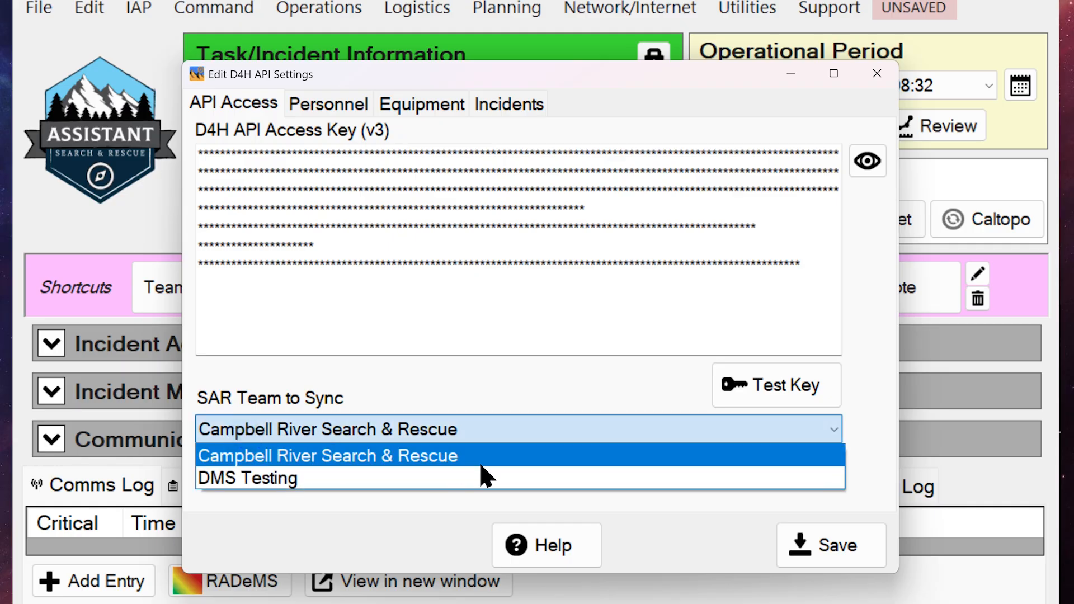
pyautogui.click(240, 478)
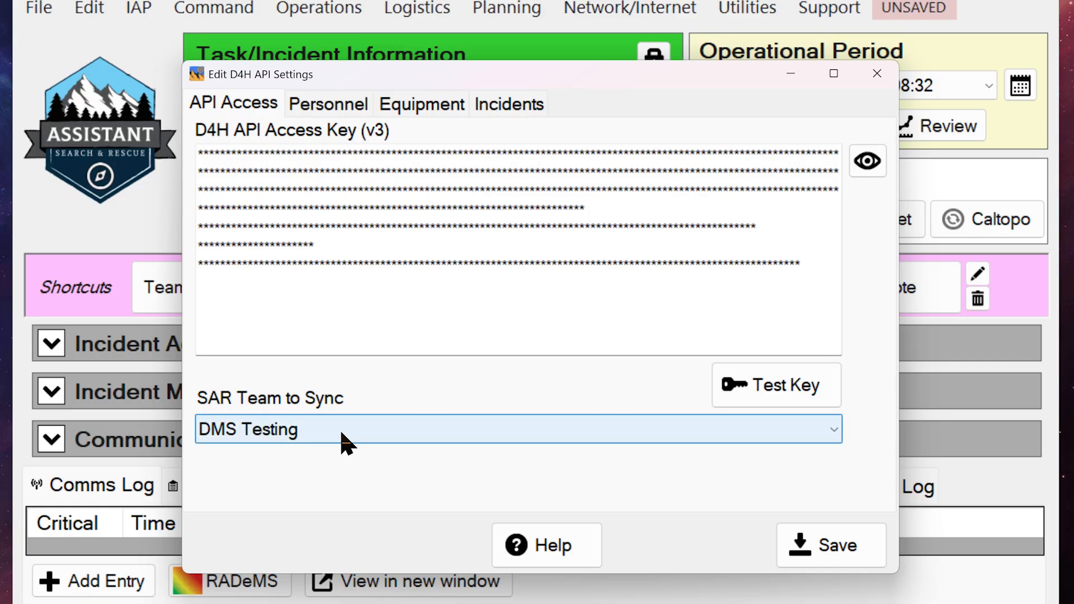
# Enable regular retrieval of personnel from D4H, look over the qualification map, and save the connection settings.
pyautogui.click(335, 112)
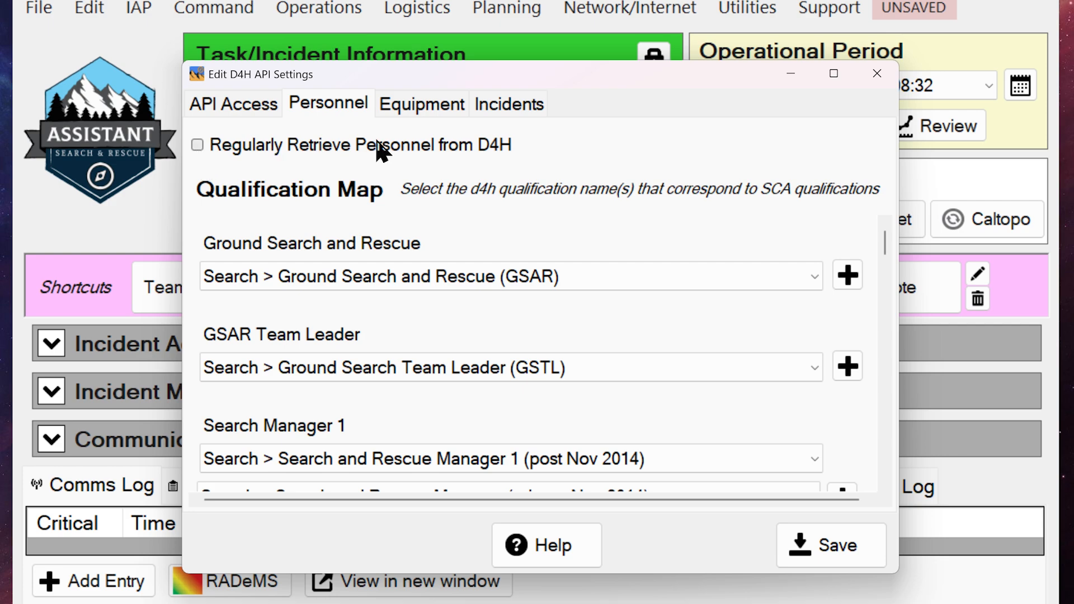
pyautogui.click(197, 145)
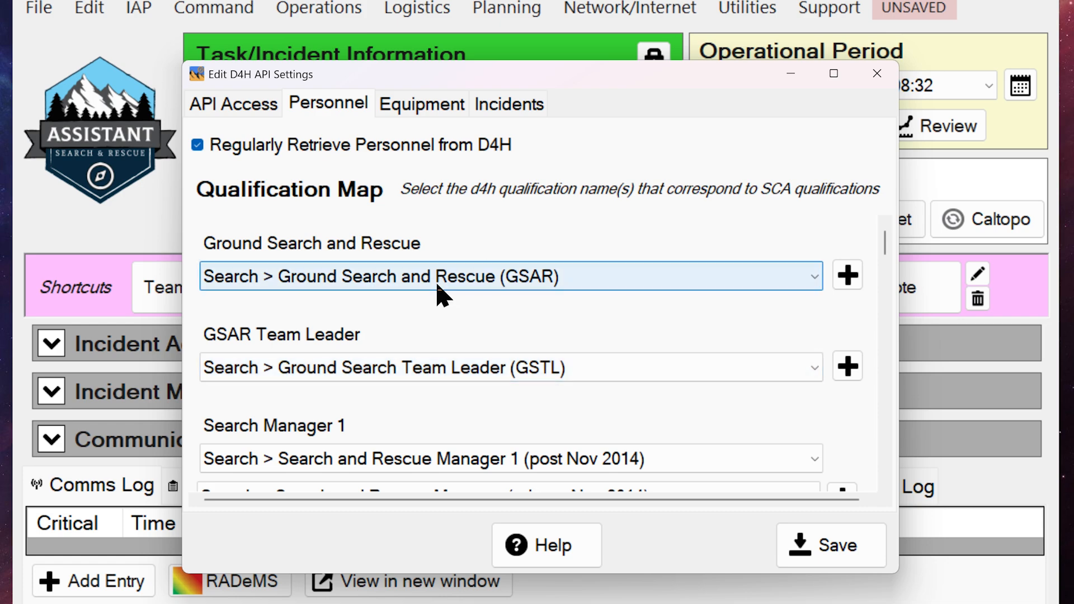
pyautogui.moveTo(885, 241)
pyautogui.mouseDown()
pyautogui.moveTo(891, 300)
pyautogui.moveTo(894, 238)
pyautogui.mouseUp()
pyautogui.click(883, 263)
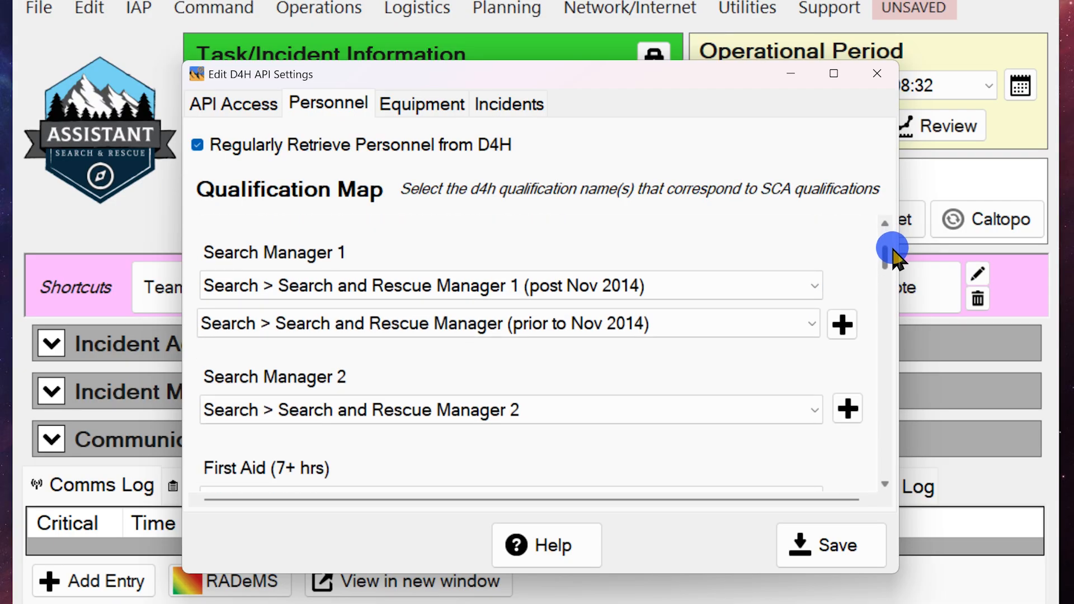
pyautogui.click(194, 268)
pyautogui.click(202, 386)
pyautogui.click(197, 480)
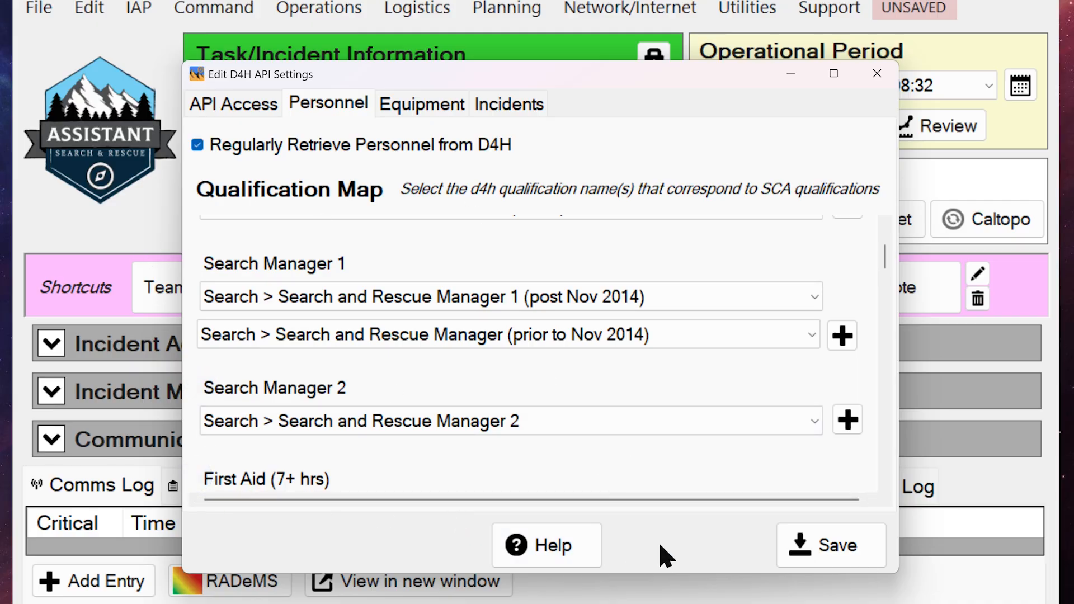
pyautogui.click(837, 546)
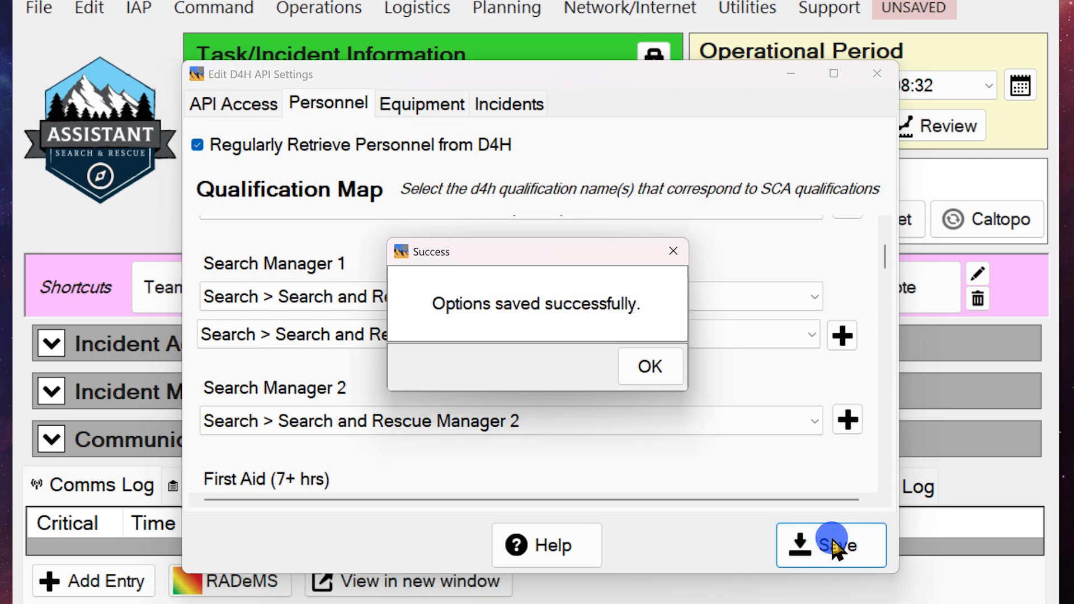
pyautogui.click(655, 367)
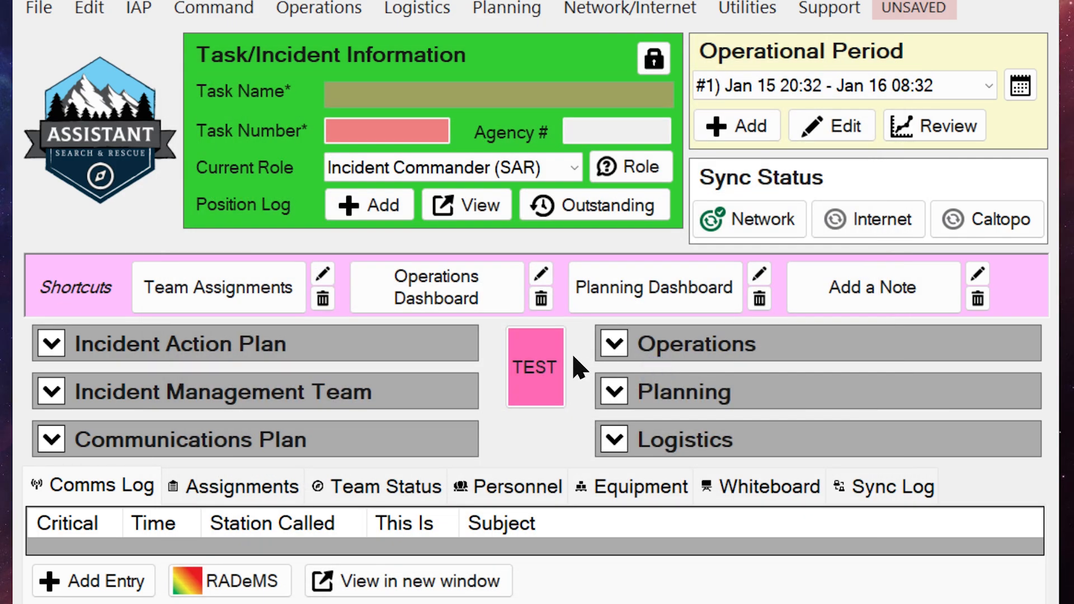
# Open the saved personnel list and resync it from D4H, accepting the sync.
pyautogui.click(90, 8)
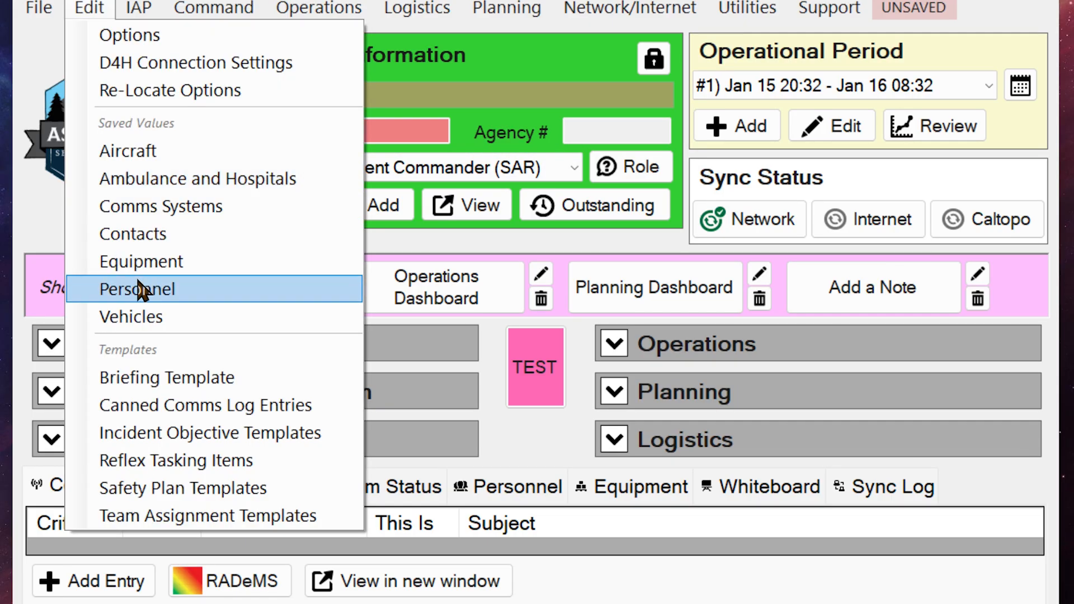
pyautogui.click(180, 290)
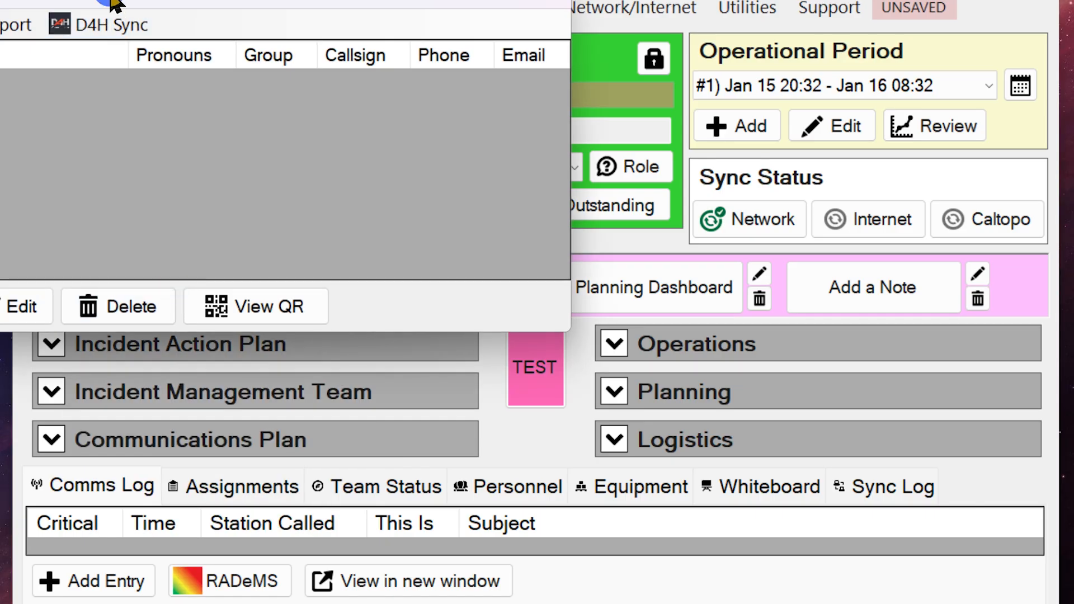
pyautogui.moveTo(106, 7); pyautogui.dragTo(384, 125)
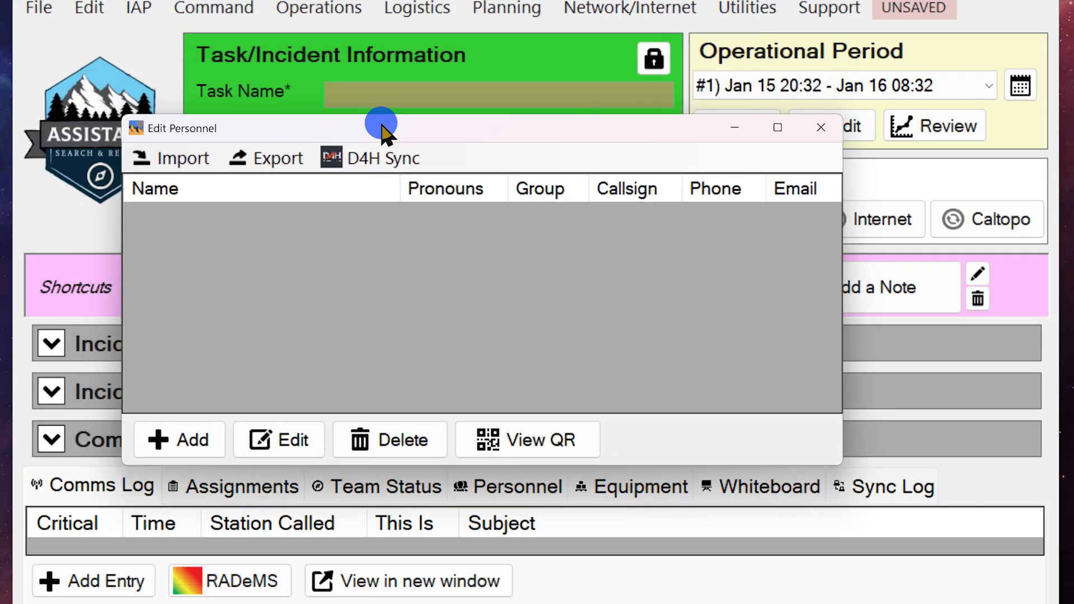
pyautogui.click(407, 168)
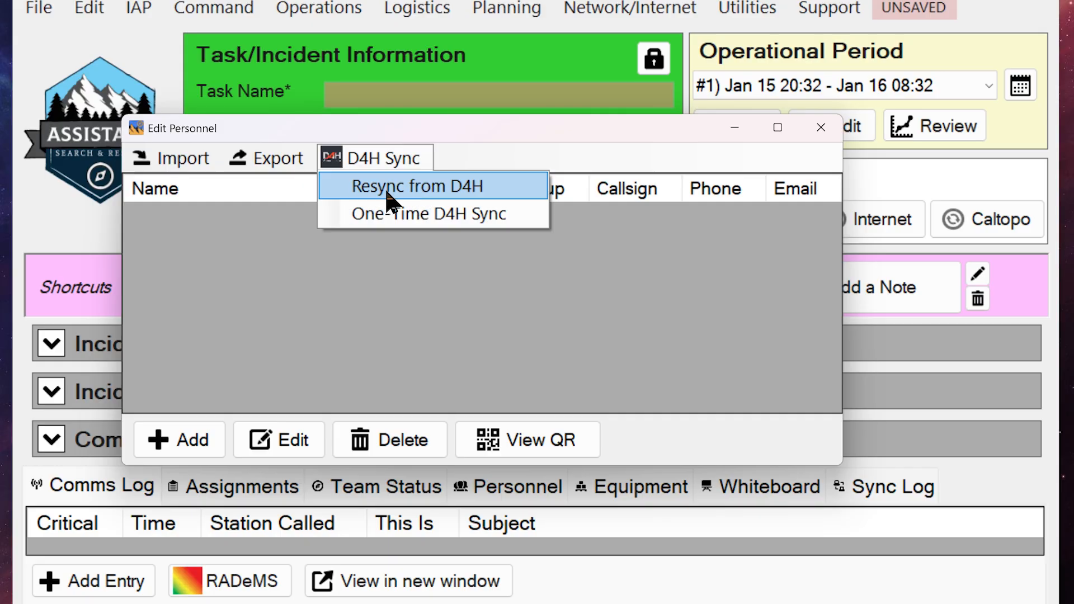
pyautogui.click(496, 190)
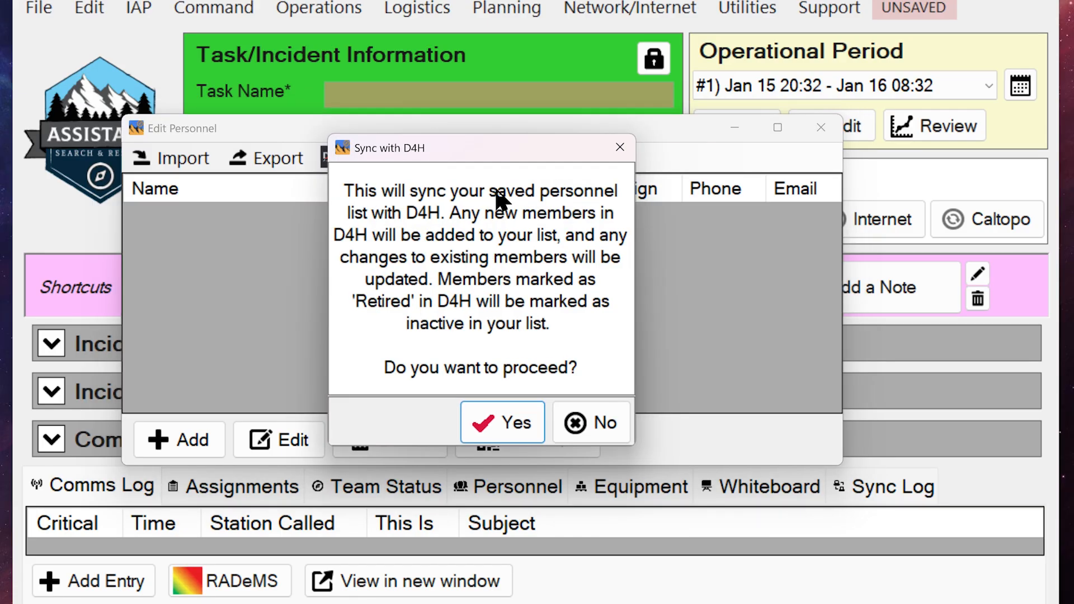
pyautogui.click(506, 421)
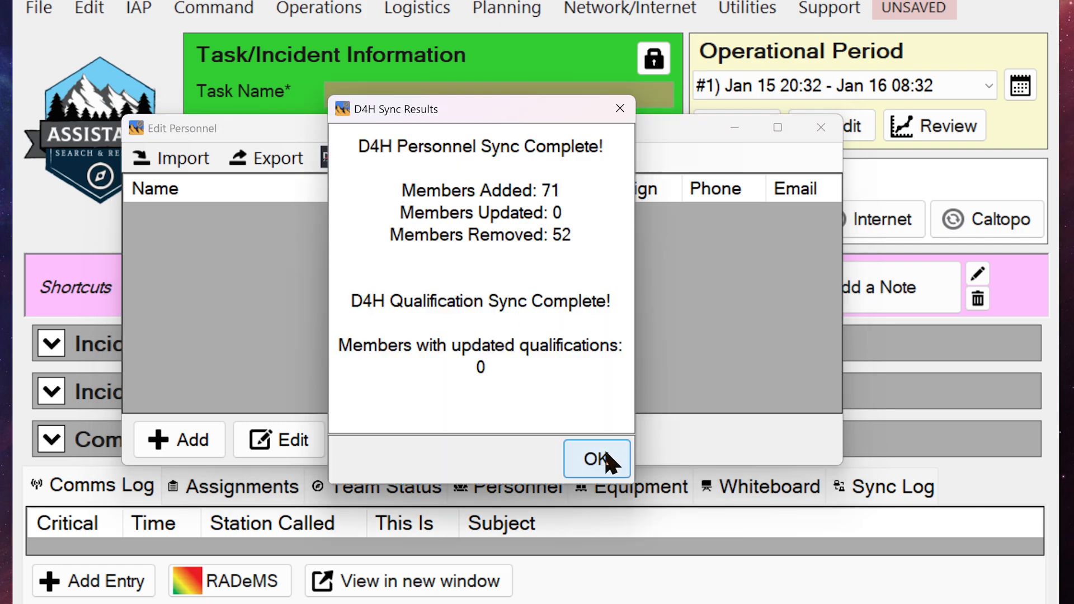
pyautogui.click(597, 459)
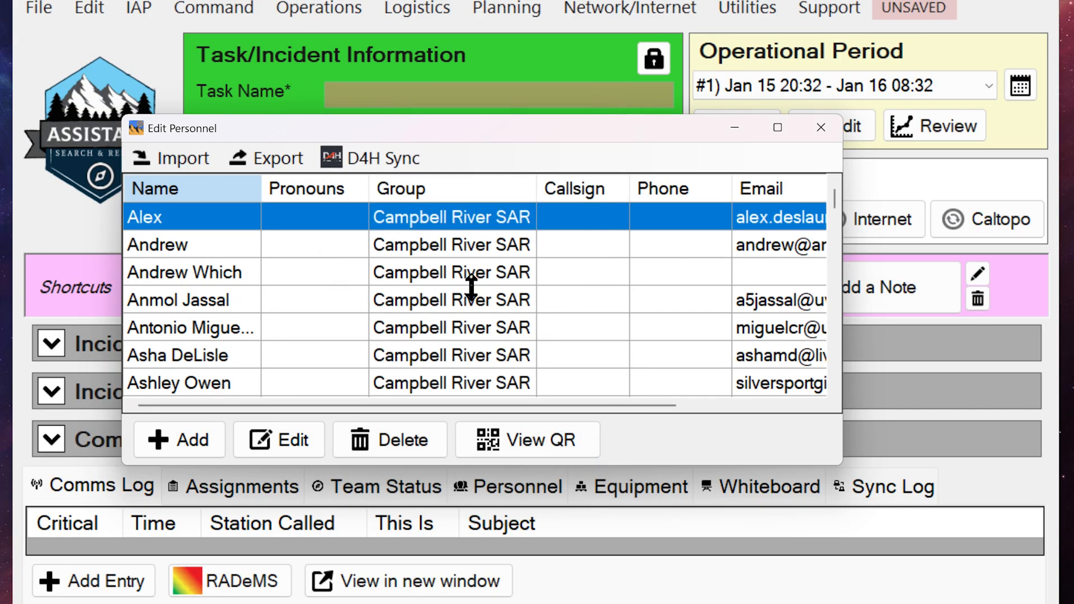
# Open the last team member in the visible part of the personnel list, review their qualifications, and close the record without saving.
pyautogui.scroll(-4, 451, 304)
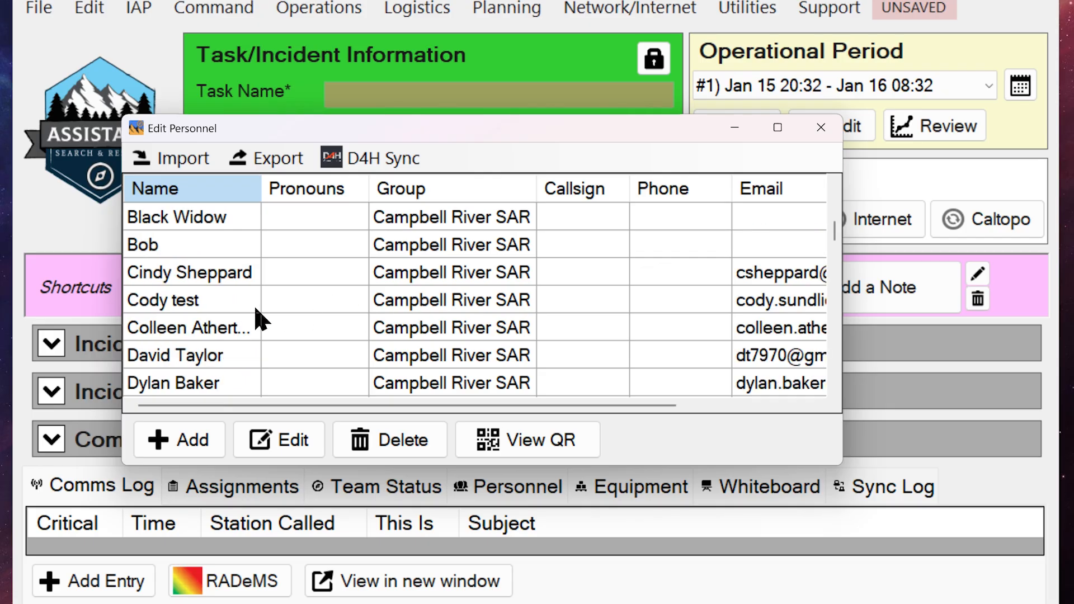
pyautogui.click(188, 388)
pyautogui.click(292, 440)
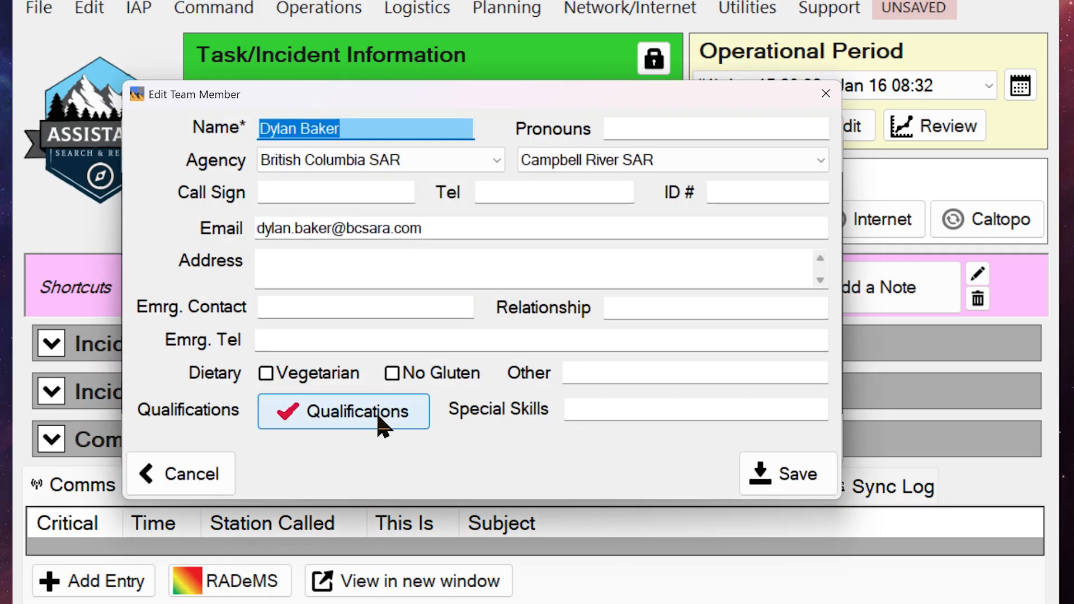
pyautogui.click(382, 425)
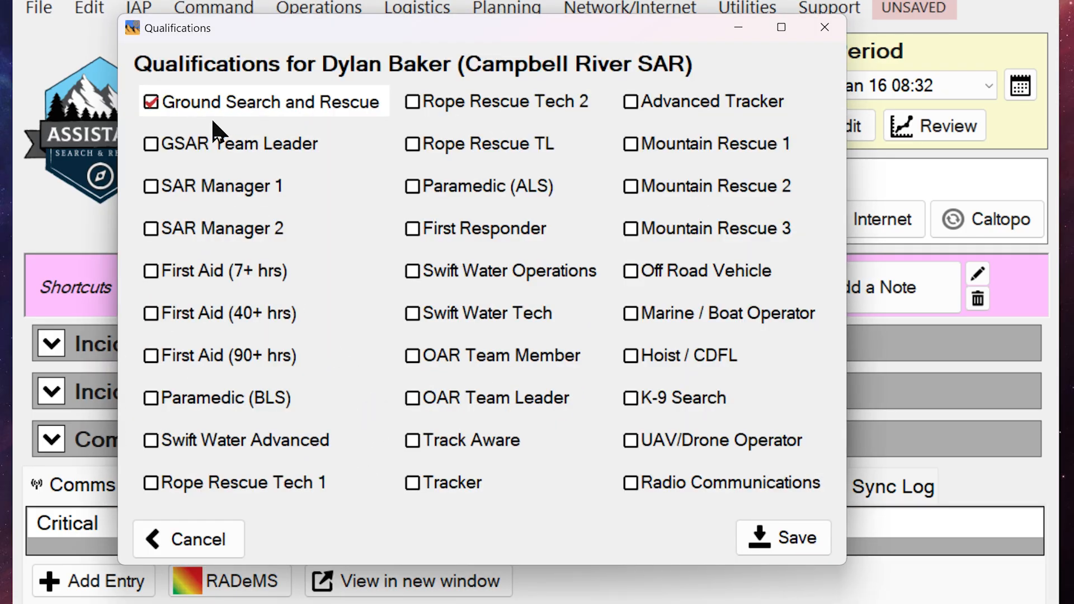
pyautogui.click(839, 34)
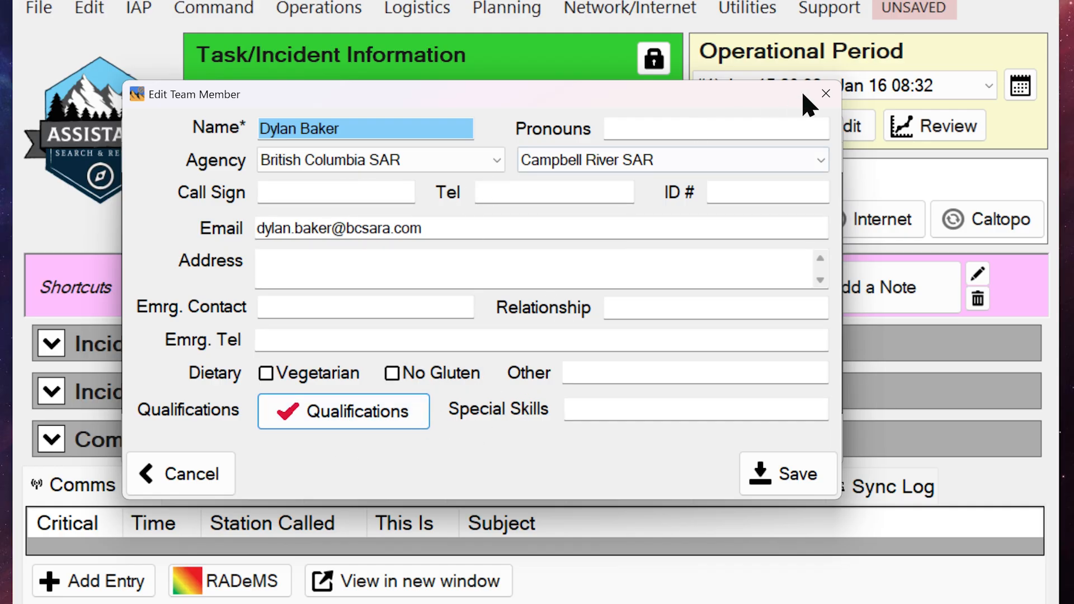
pyautogui.click(829, 96)
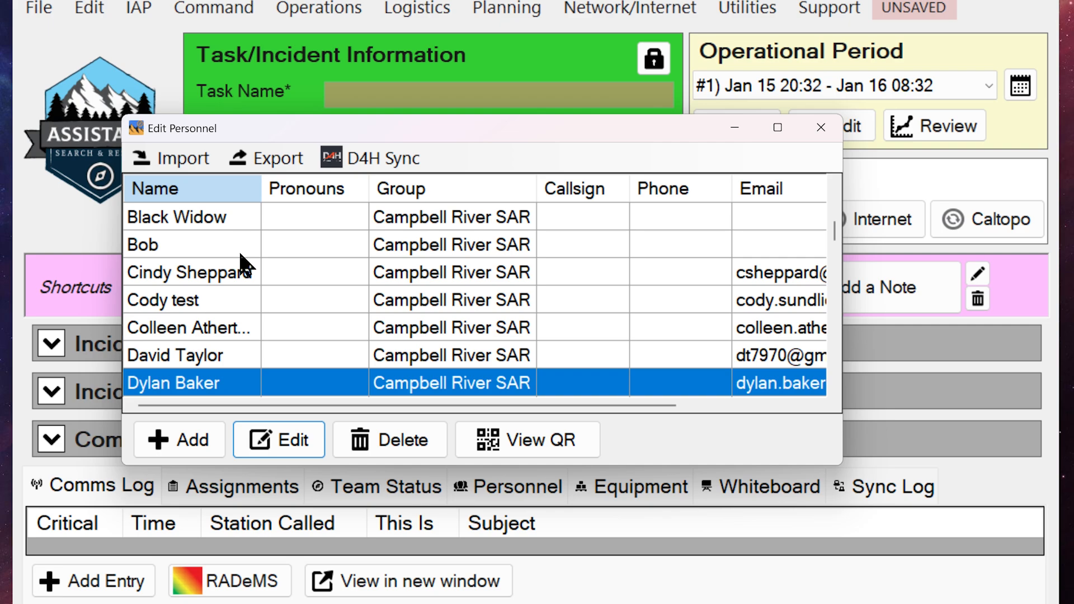
pyautogui.click(194, 217)
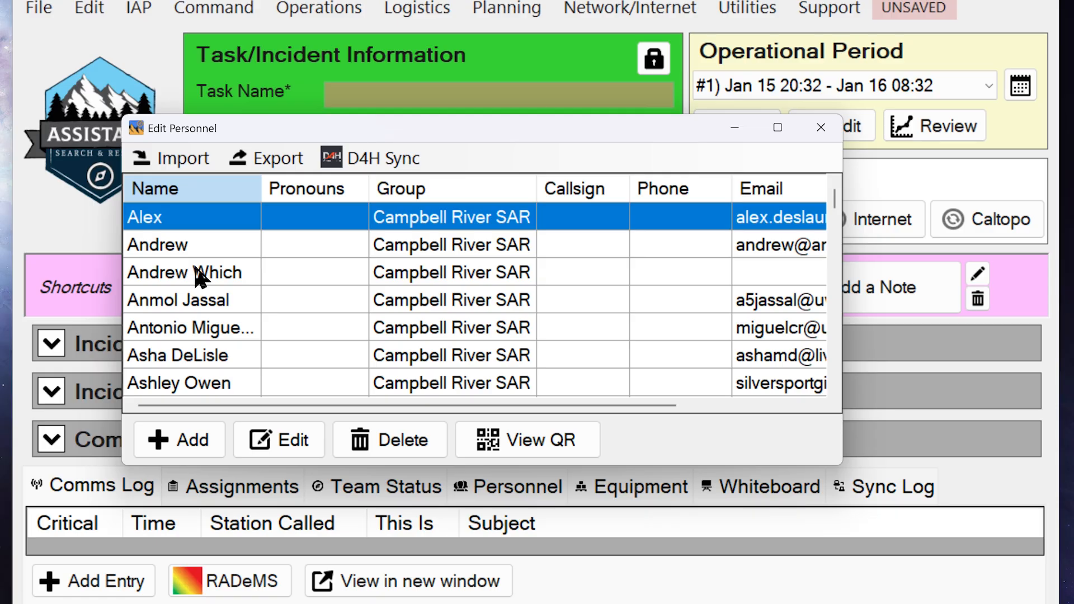
pyautogui.click(369, 150)
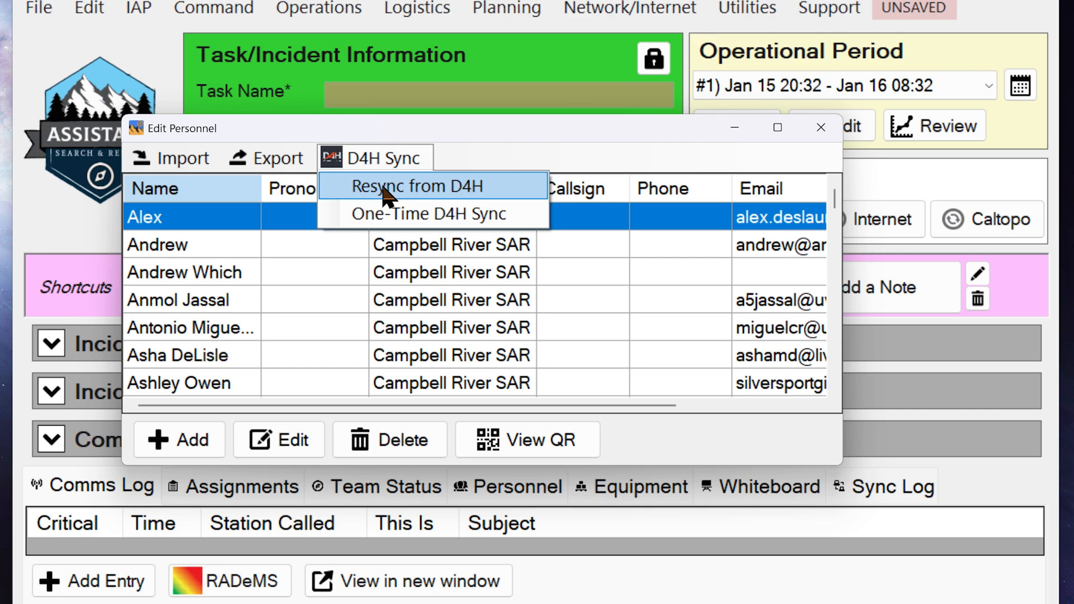
pyautogui.click(515, 136)
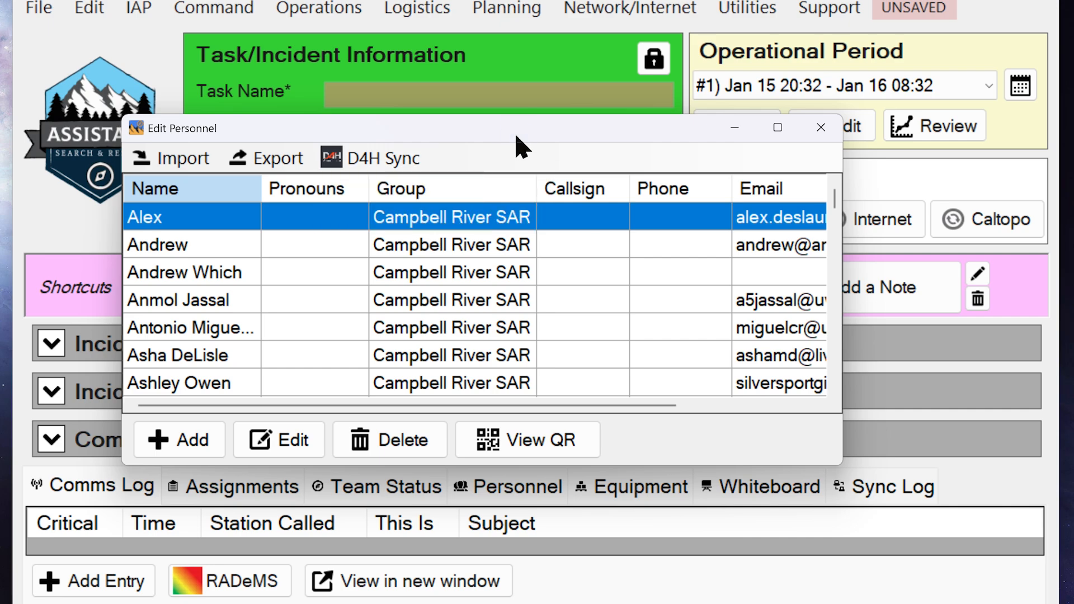